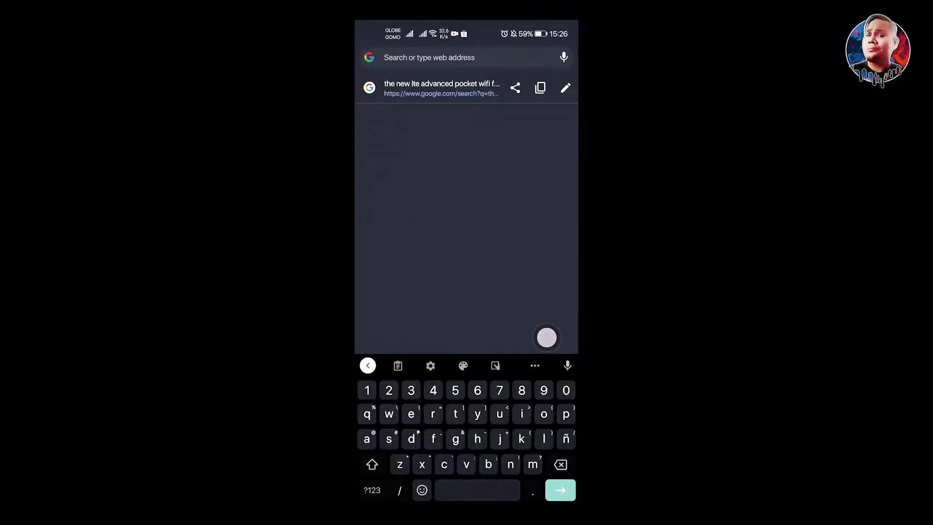
type("192")
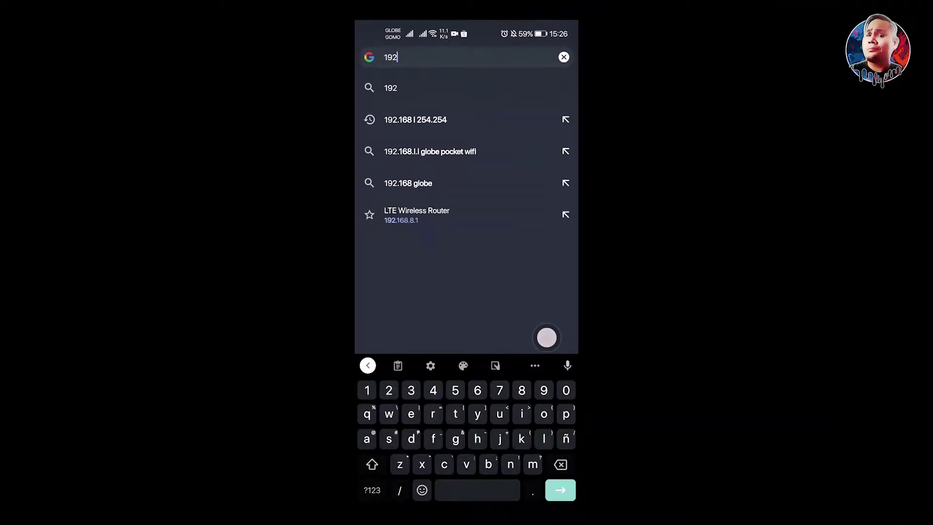
type(".1")
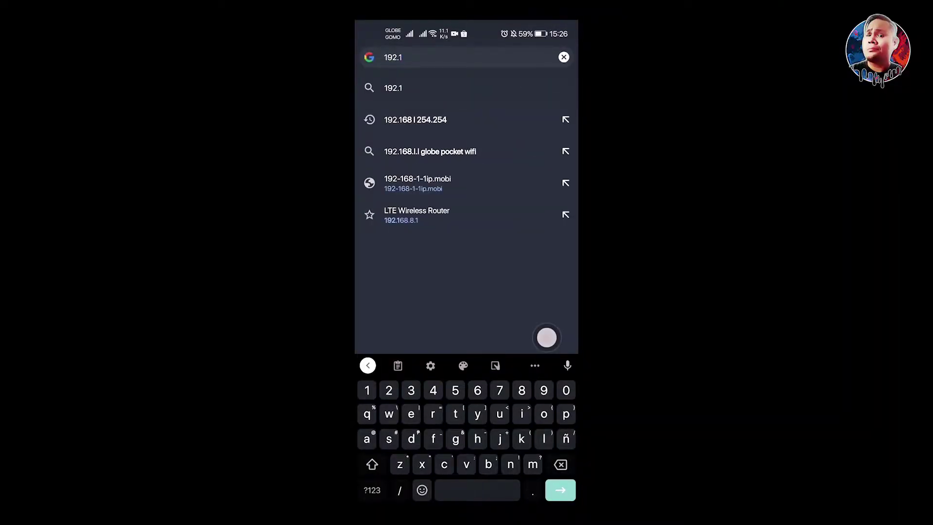
type("68")
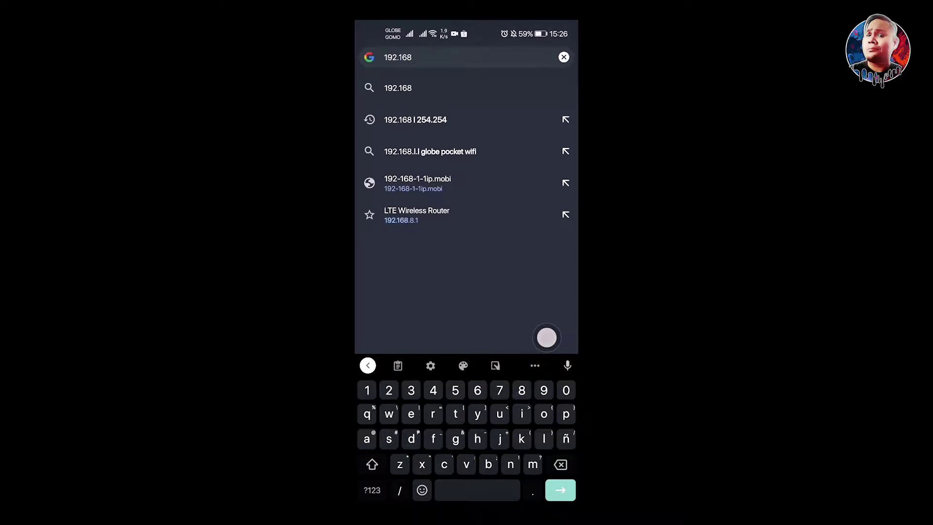
type(".8.1")
Load the router admin page at 192.168.8.1 in Chrome.
key("Return")
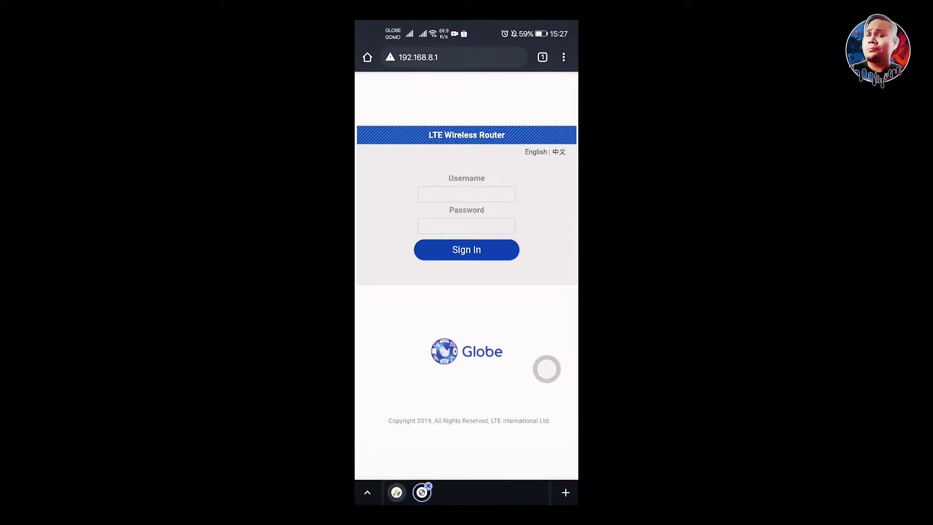
Log in to the router web admin with username admin and its password.
left_click(493, 194)
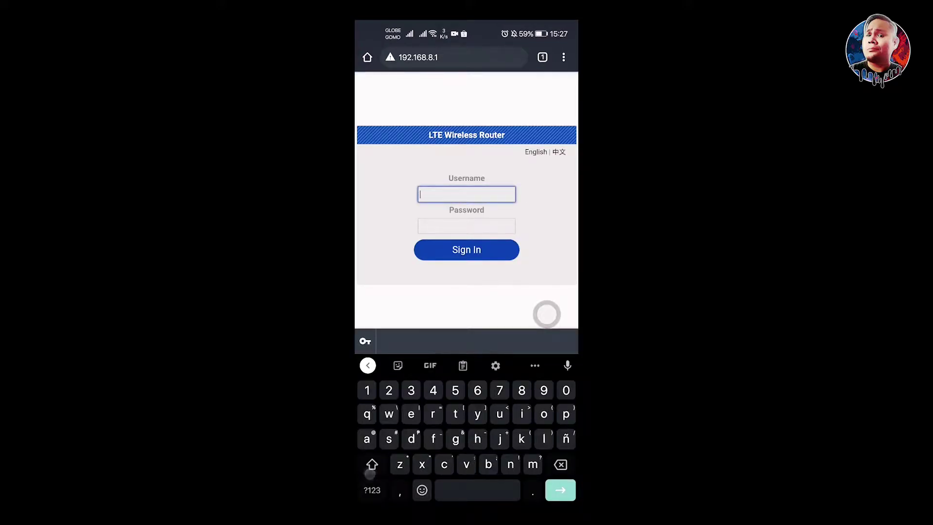
key("Escape")
left_click(466, 225)
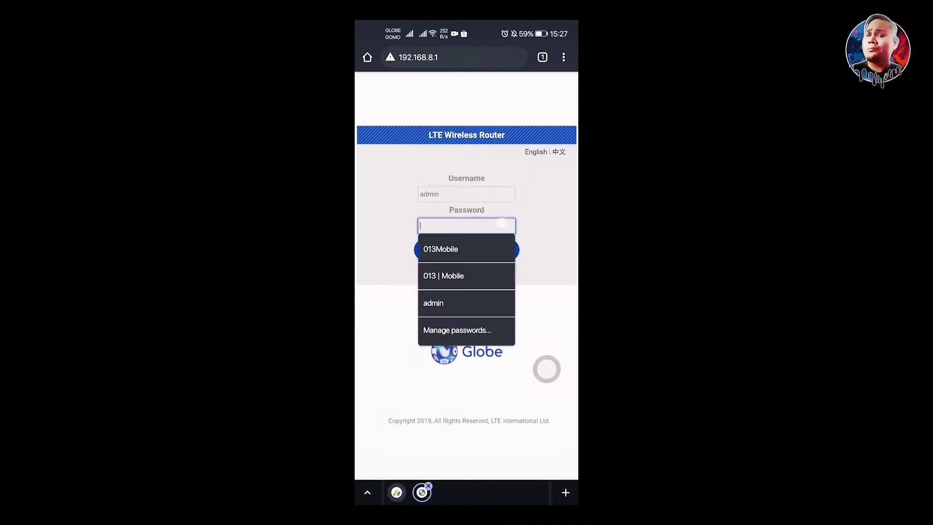
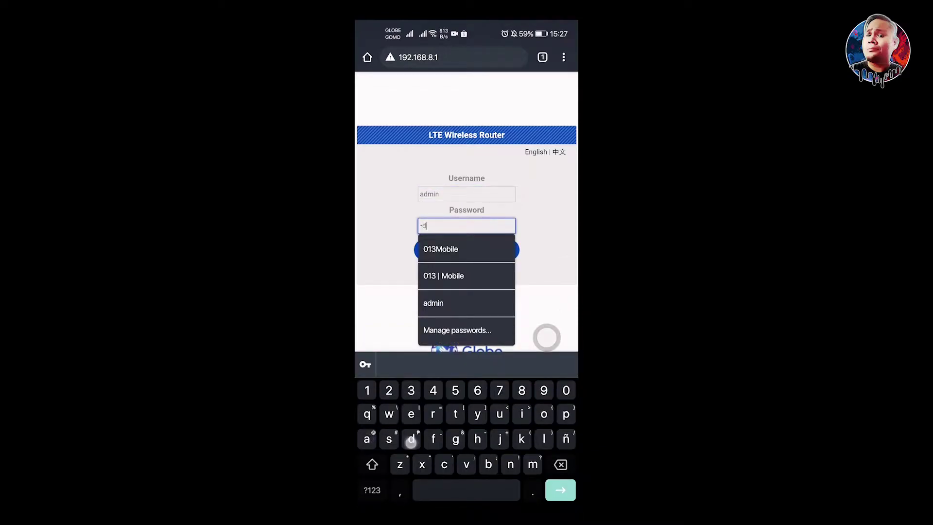
key("Escape")
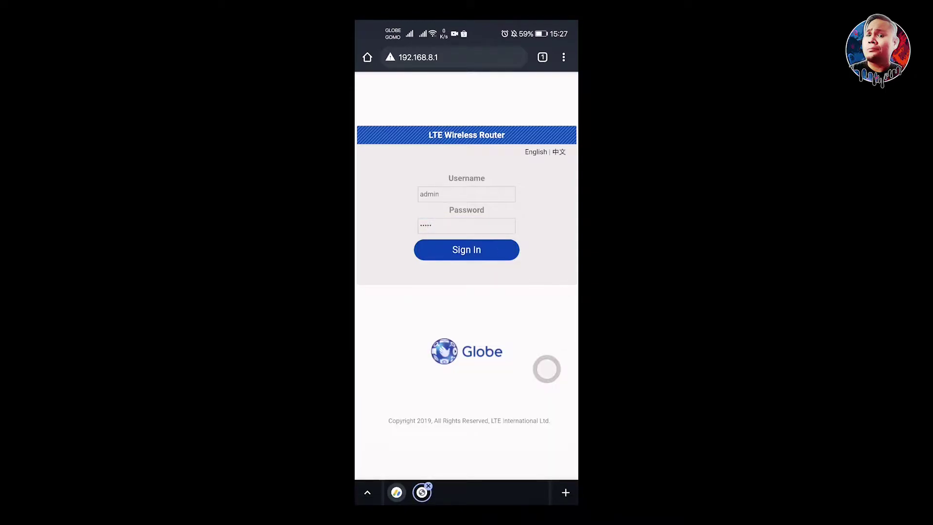
left_click(466, 249)
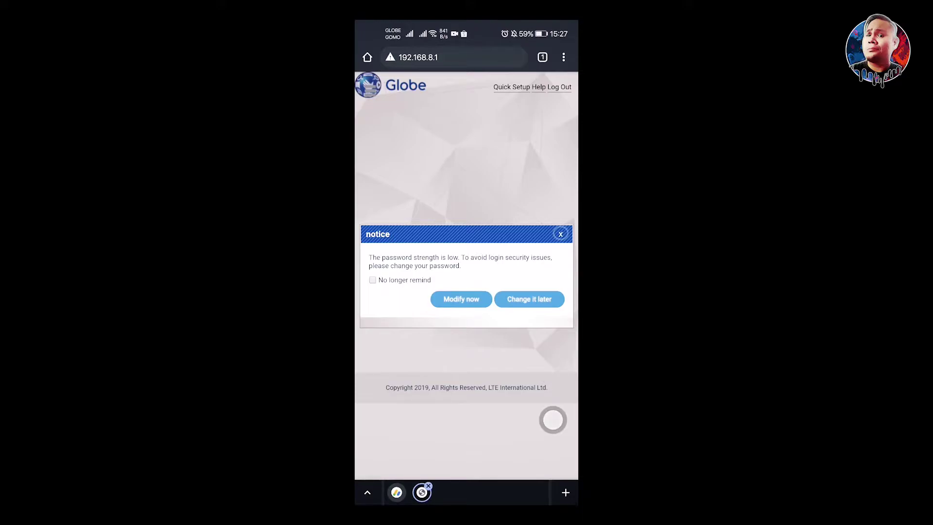
Defer the password change, dismiss the message alert, and go to Quick Setup.
left_click(529, 299)
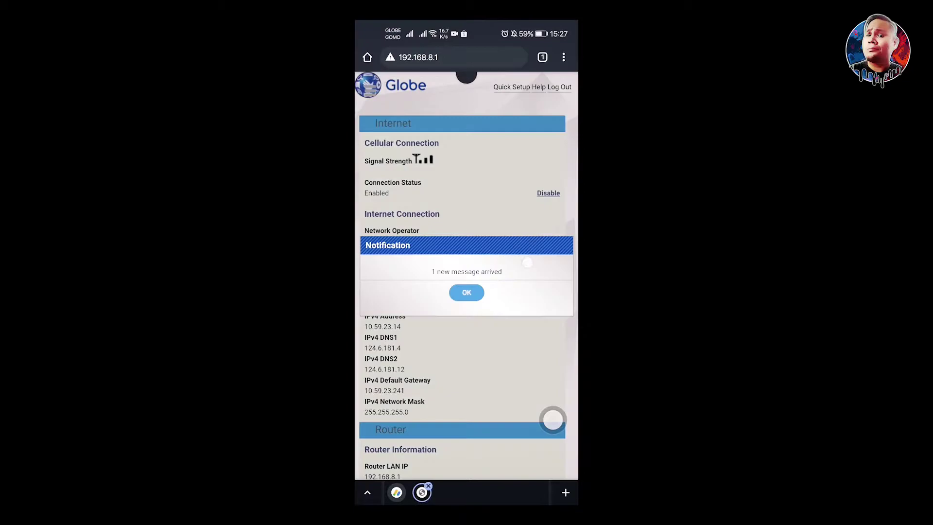
left_click(467, 292)
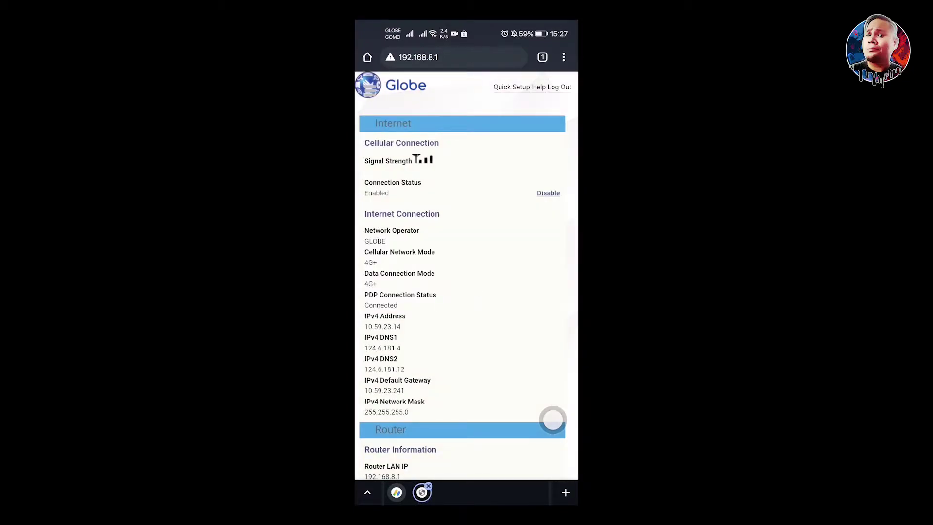
scroll(467, 292, "down", 2)
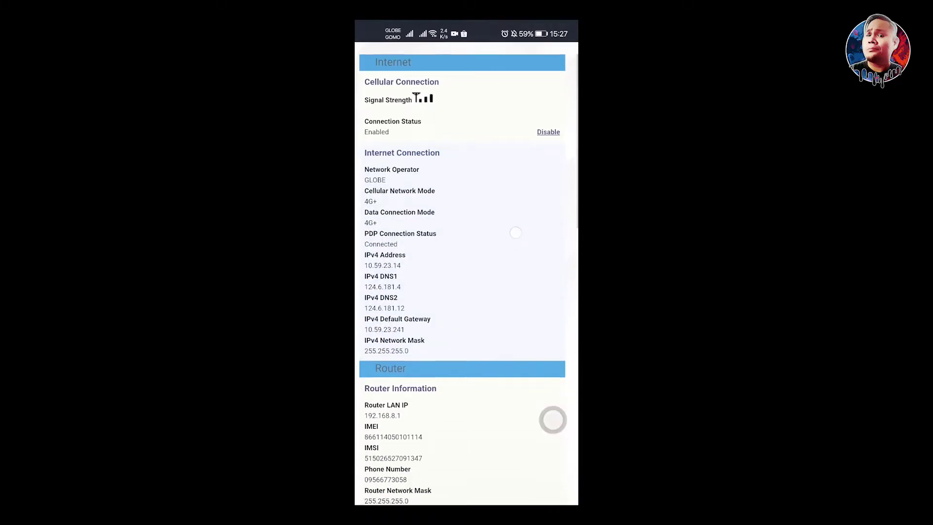
scroll(467, 292, "down", 5)
scroll(466, 291, "up", 5)
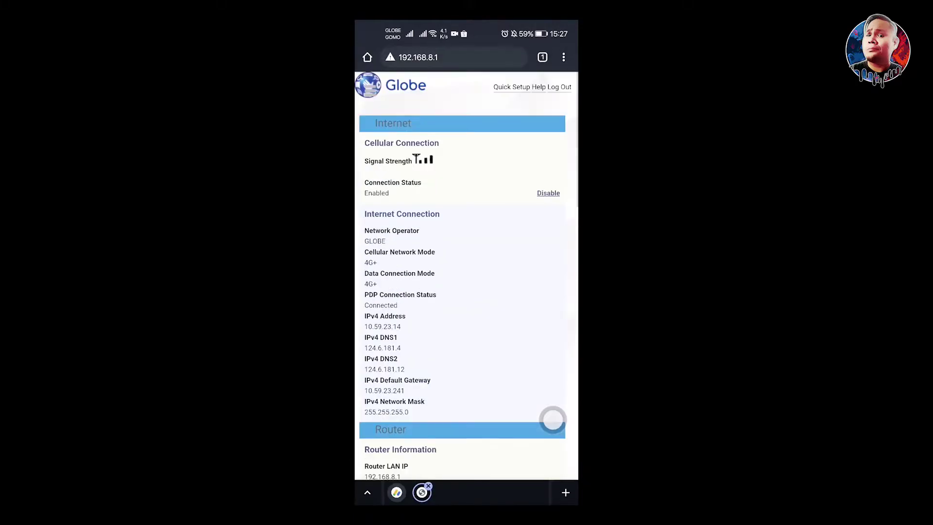
left_click(525, 272)
scroll(467, 292, "down", 5)
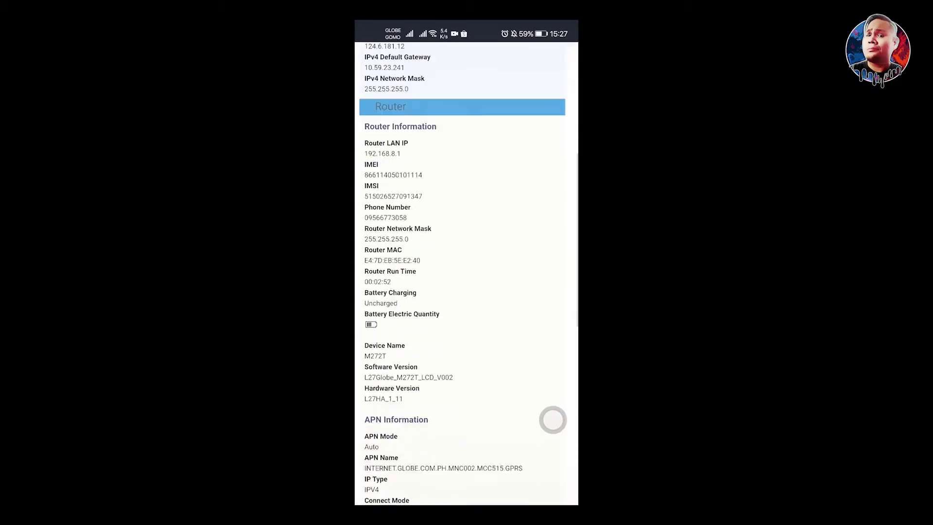
scroll(466, 291, "down", 5)
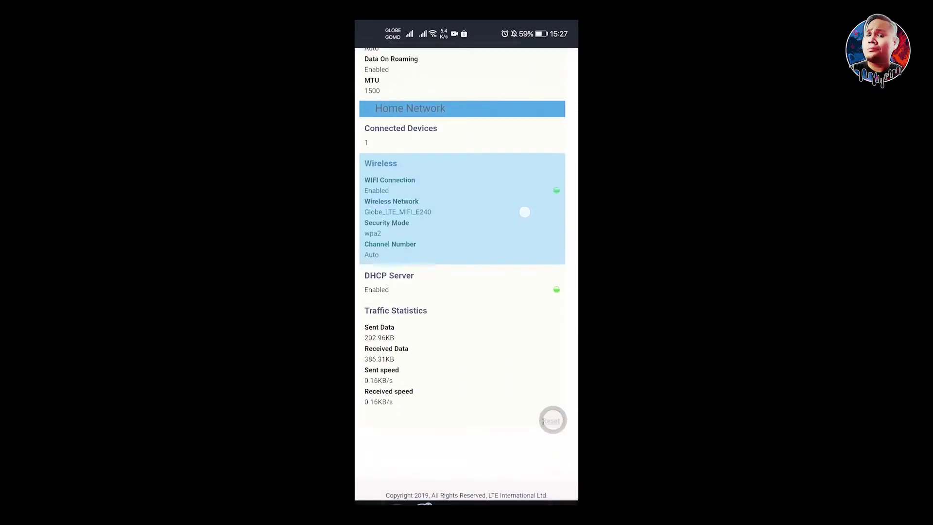
scroll(525, 211, "up", 5)
scroll(525, 211, "up", 5)
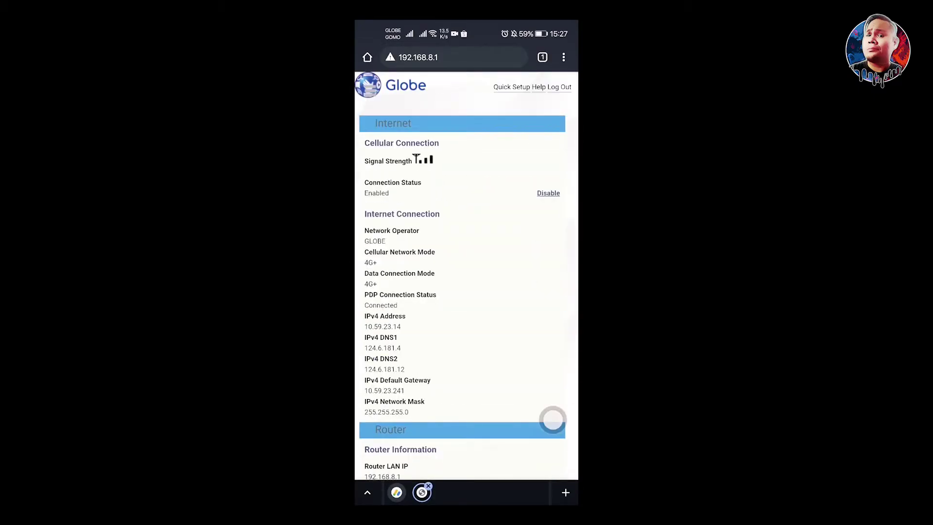
left_click(512, 87)
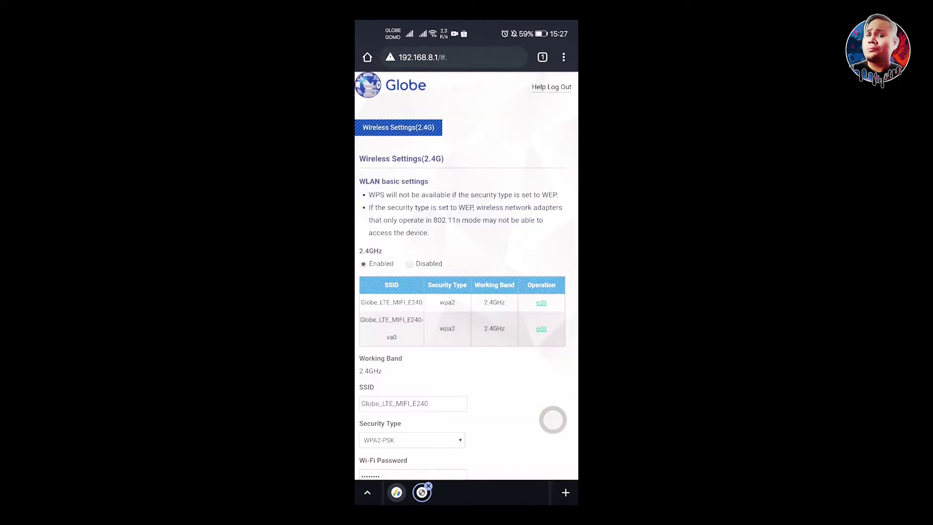
scroll(466, 292, "down", 2)
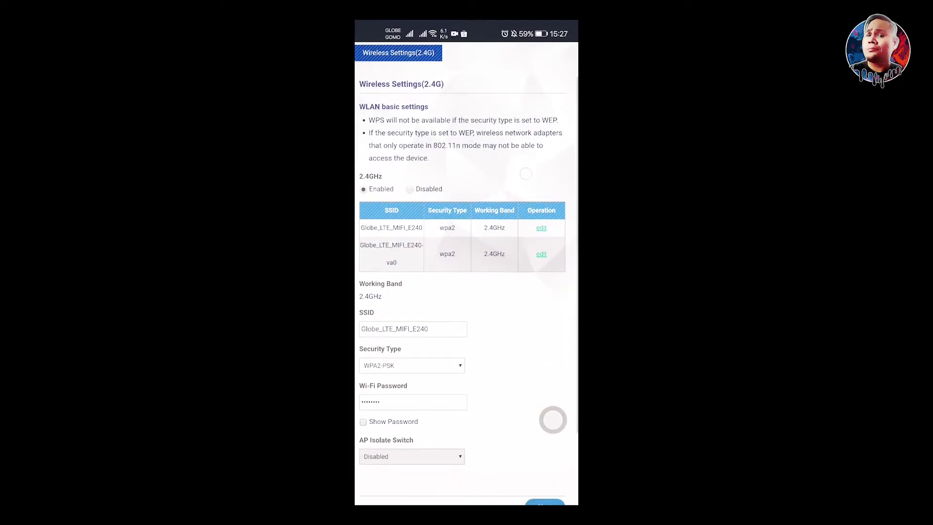
scroll(553, 420, "down", 2)
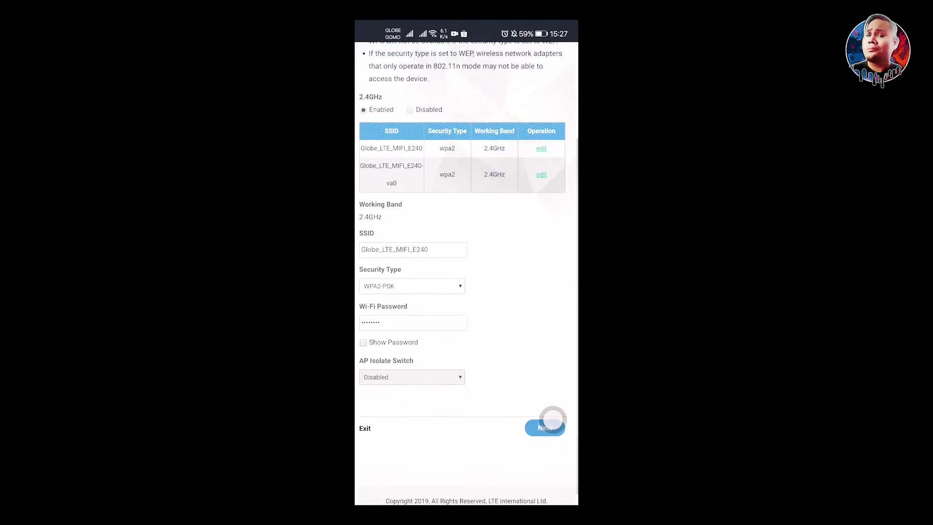
scroll(552, 418, "up", 2)
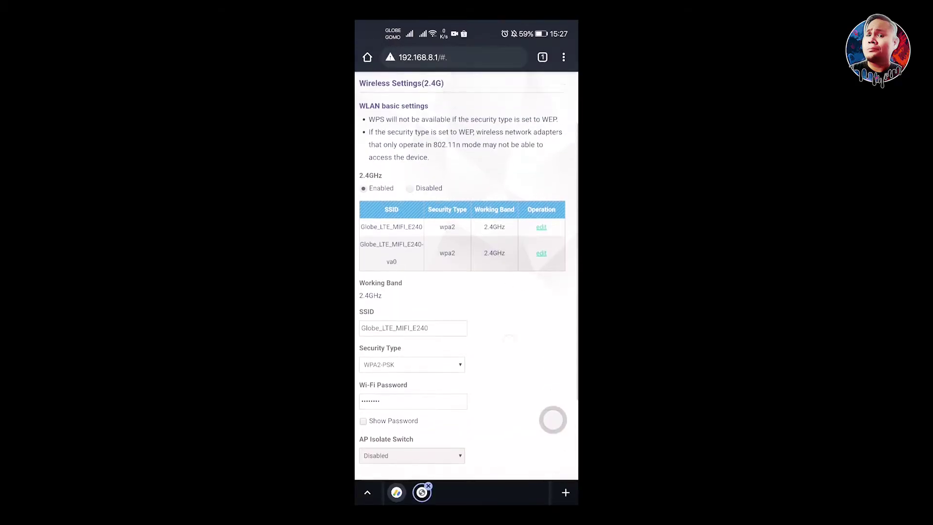
scroll(552, 418, "up", 2)
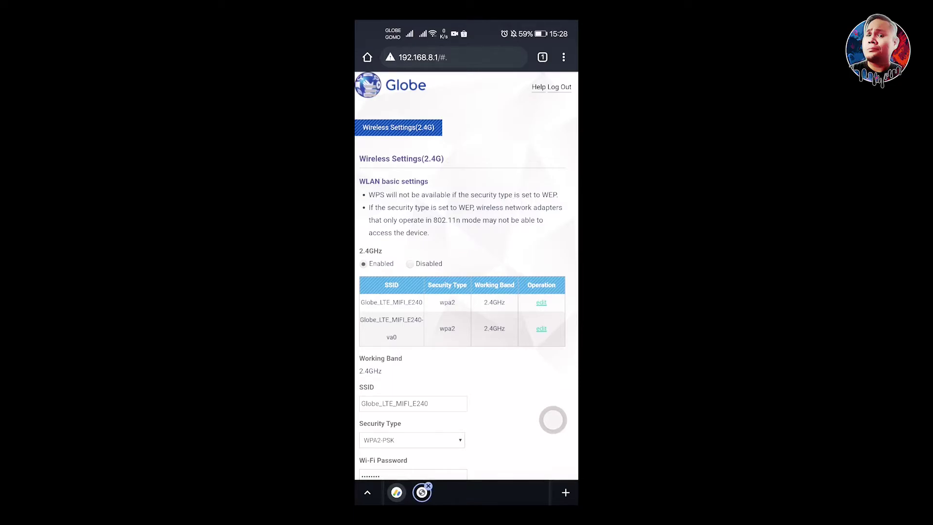
scroll(552, 419, "down", 2)
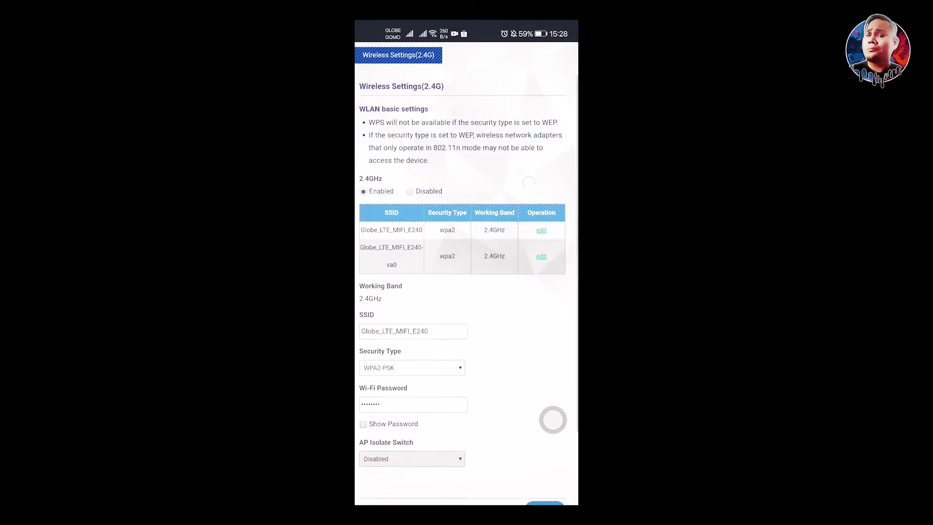
scroll(552, 419, "down", 2)
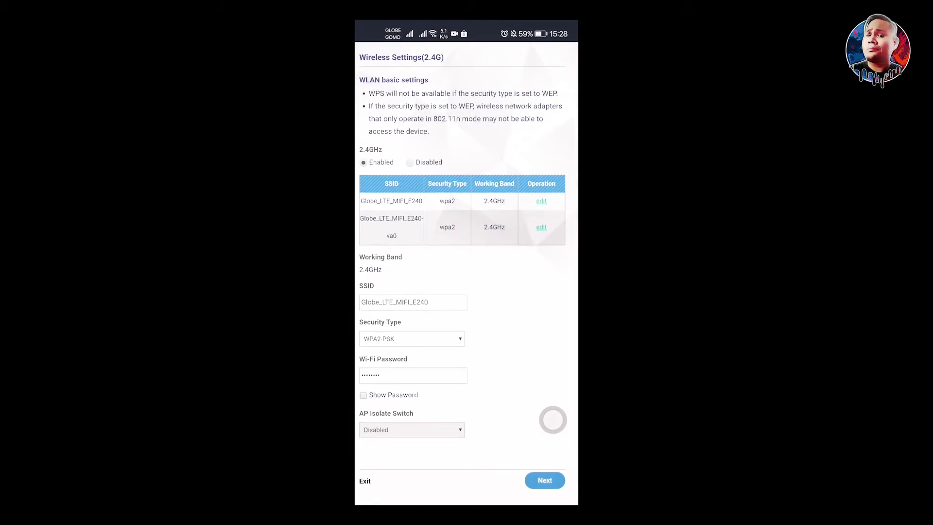
left_click(444, 302)
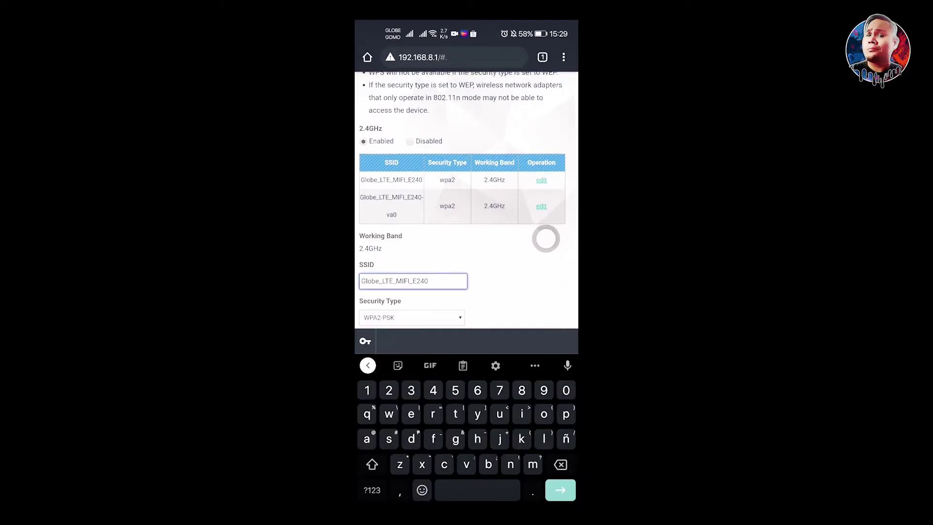
key("BackSpace")
key("BackSpace")
key("BackSpace")
key("BackSpace")
key("BackSpace")
key("BackSpace")
key("BackSpace")
key("BackSpace")
key("BackSpace")
key("BackSpace")
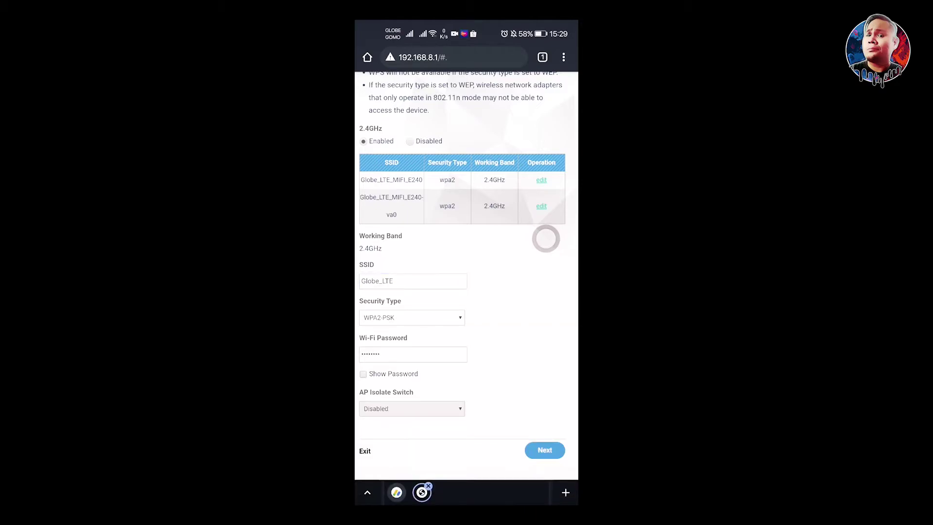
left_click(379, 359)
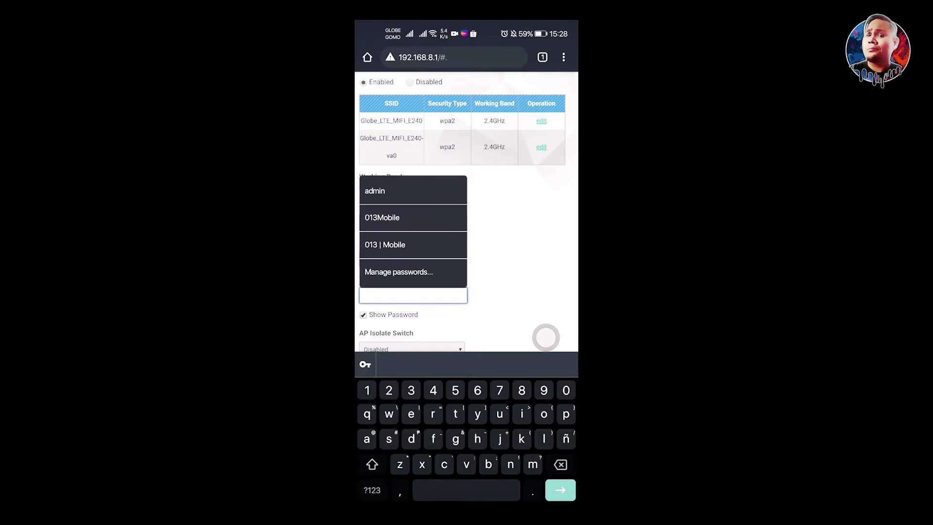
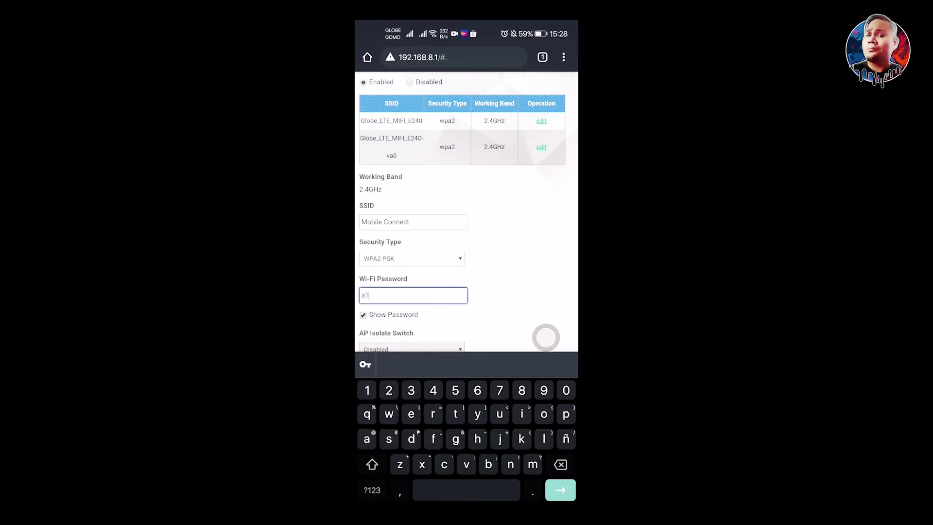
left_click(559, 494)
left_click(547, 337)
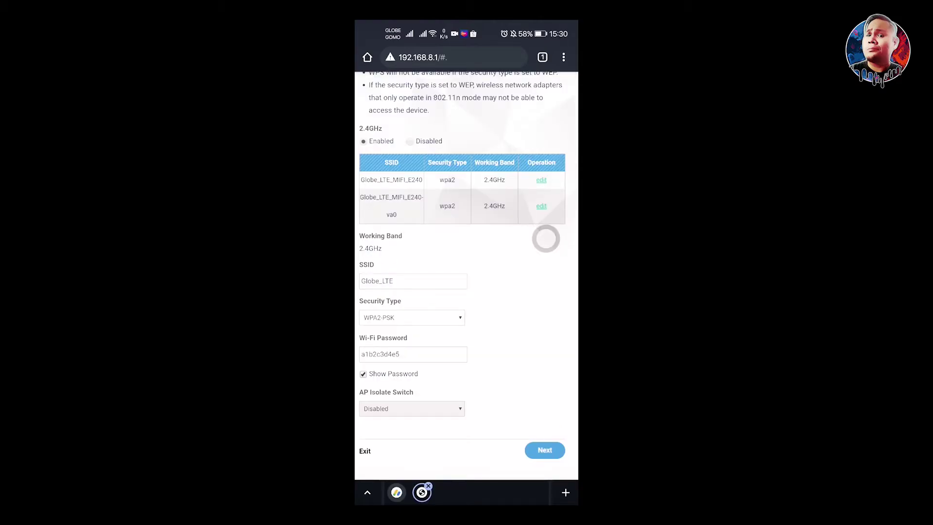
Submit the Globe_LTE wireless settings and confirm saving in the Quick Setup dialog.
left_click(549, 452)
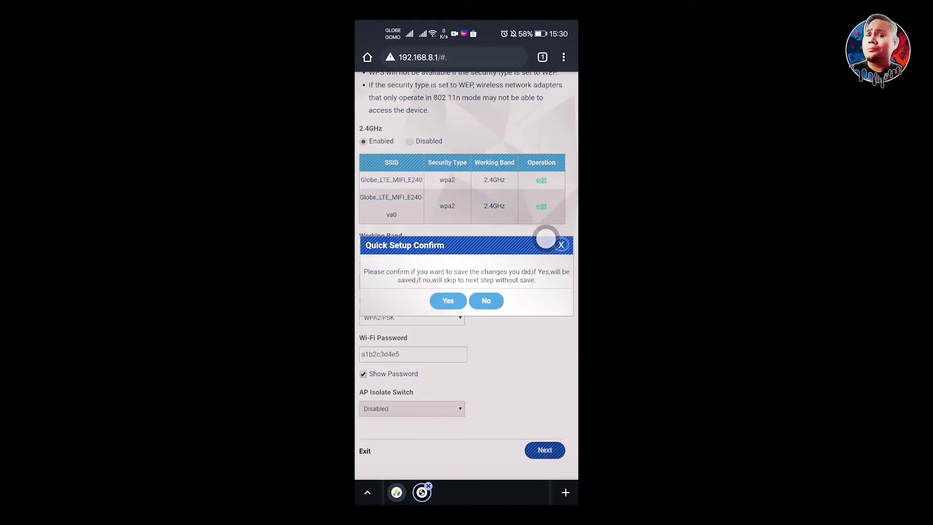
left_click(546, 240)
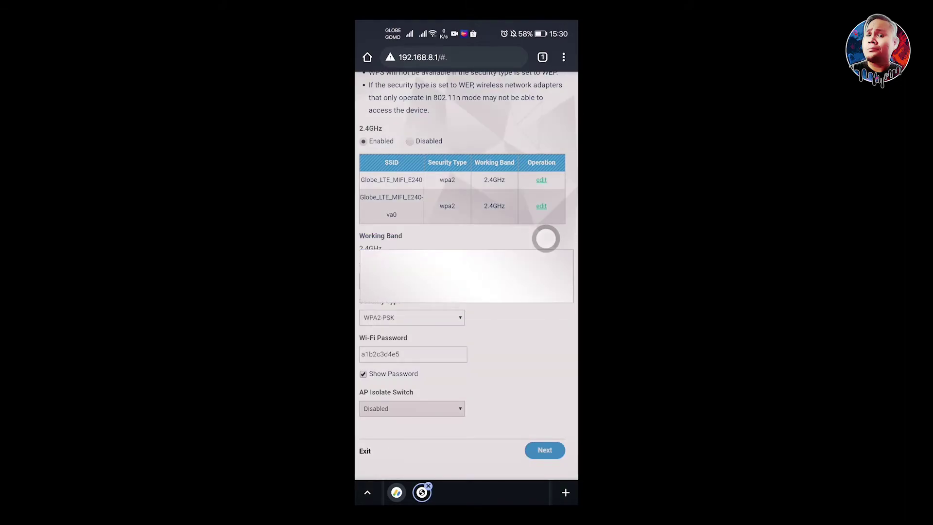